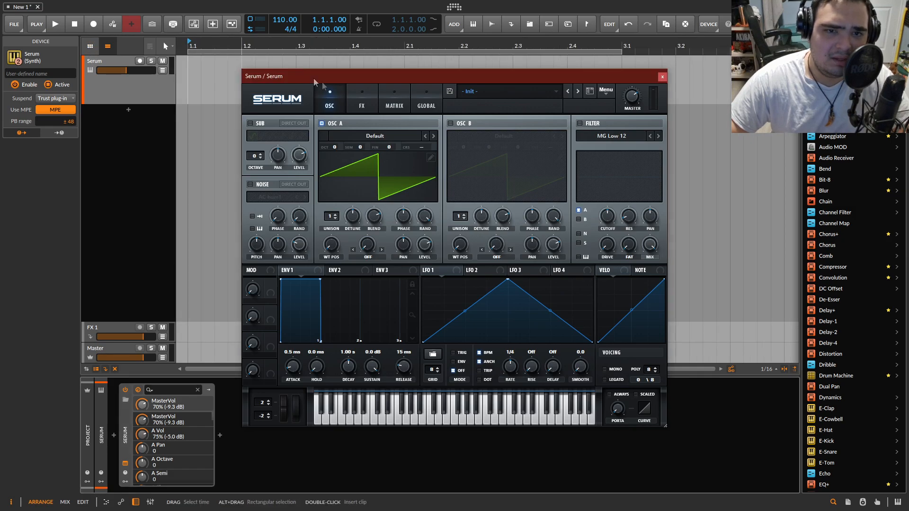
Load the Basic Shapes wavetable into oscillator A and move the synth window clear of the track's start
mouse_move(360, 148)
left_click(432, 191)
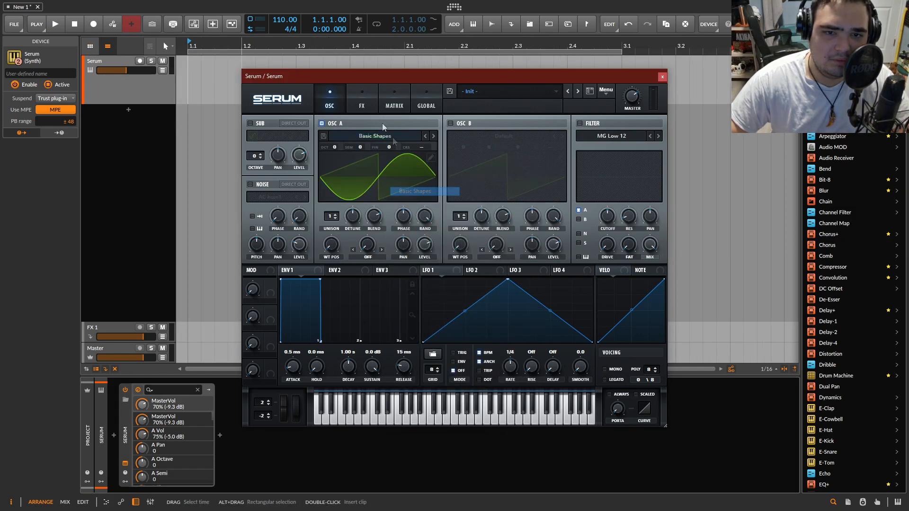
left_click_drag(298, 77, 453, 79)
Create a one-beat clip at the start of the Serum track and set the project tempo to 60 BPM
double_click(192, 74)
left_click_drag(199, 74, 237, 71)
key("1")
key("ctrl+l")
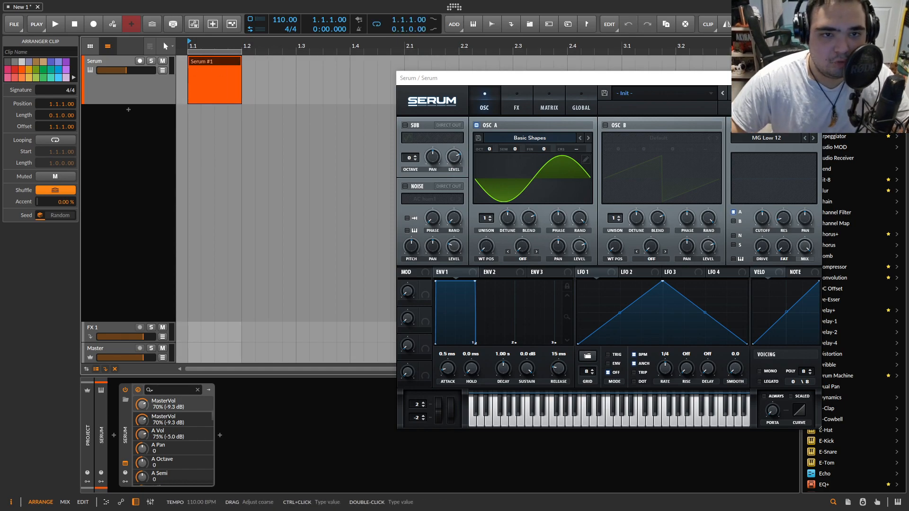
double_click(280, 21)
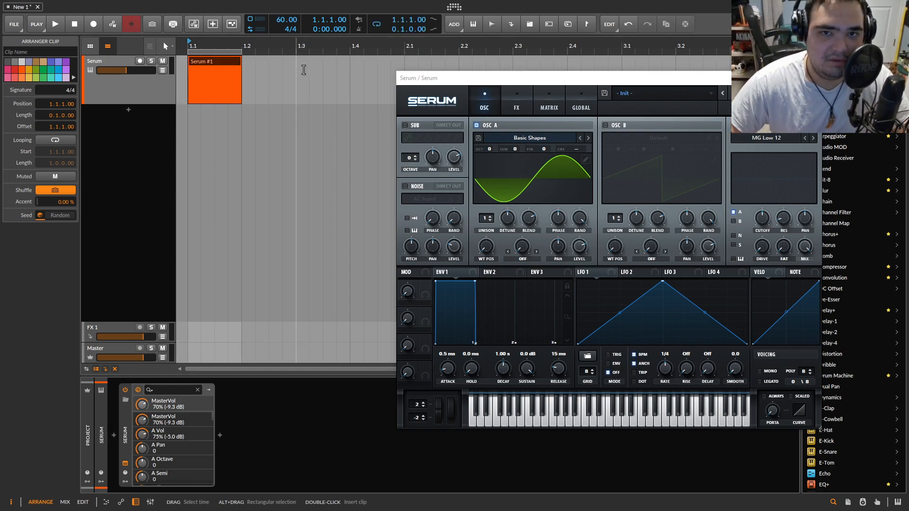
Open the new clip for editing and draw a sixteenth-note C3 at its start
left_click(197, 62)
double_click(196, 61)
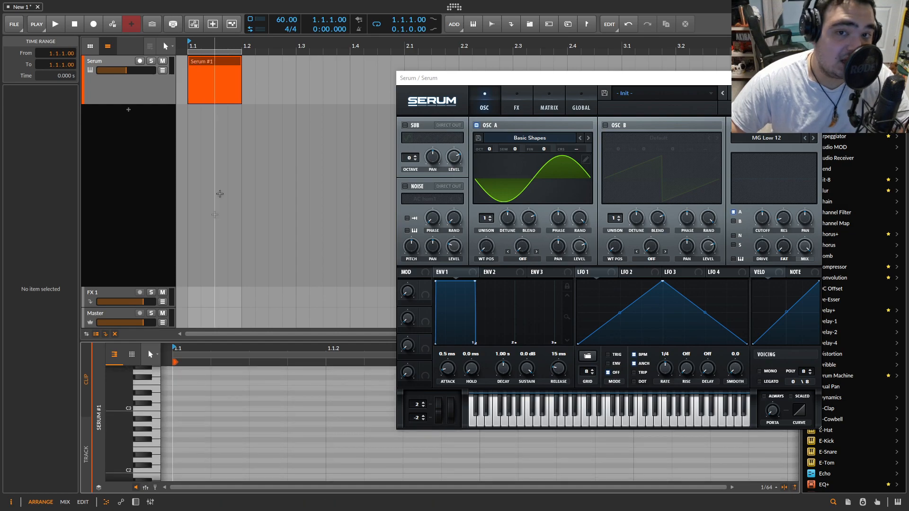
mouse_move(180, 409)
left_mouse_down()
mouse_move(322, 407)
mouse_move(315, 404)
left_mouse_up()
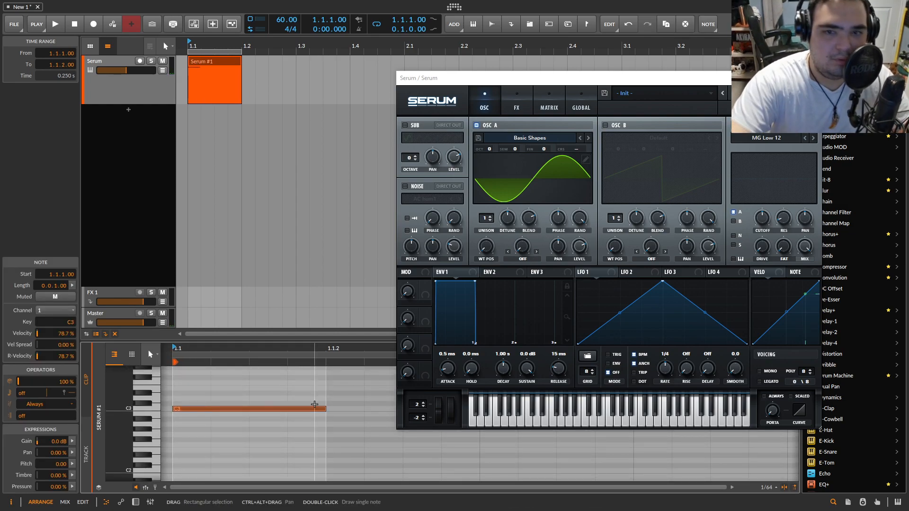
Lower oscillator A to octave -3, change the synth's skin to Massiv, and play the clip
left_click_drag(490, 149, 473, 177)
double_click(169, 90)
left_click(417, 101)
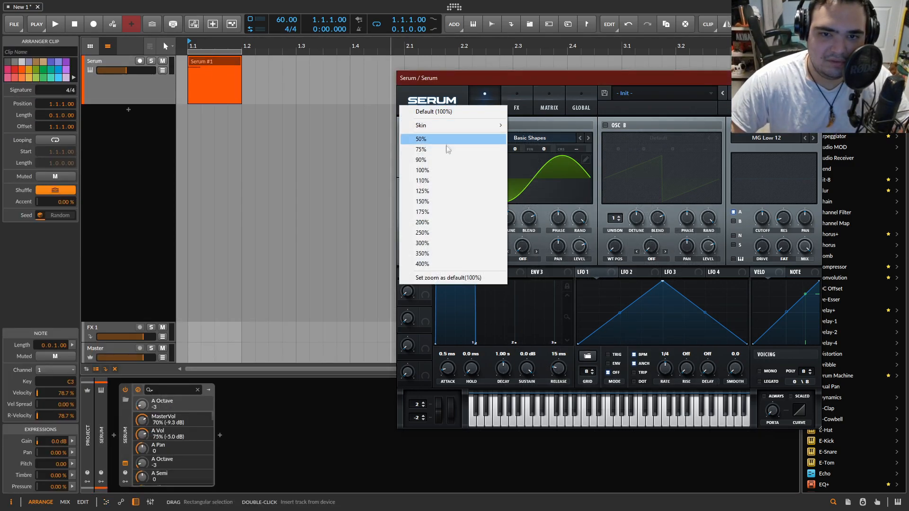
mouse_move(452, 125)
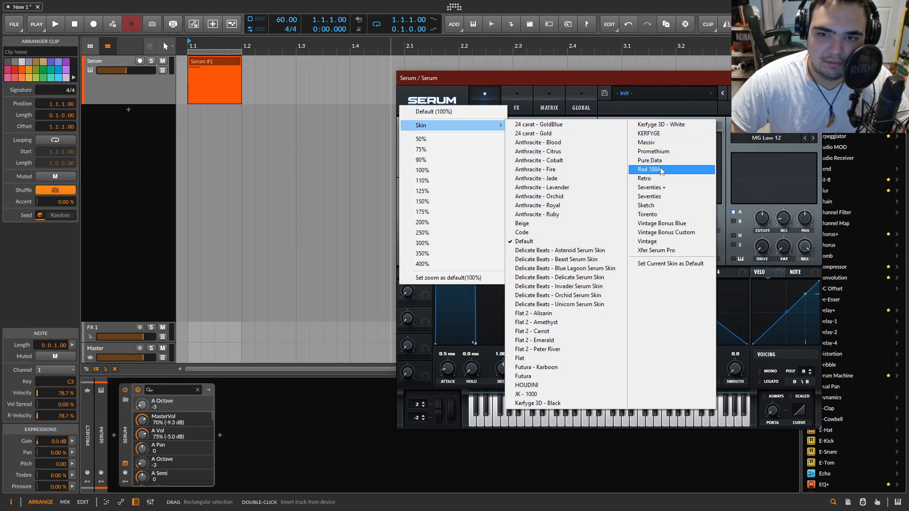
left_click(649, 142)
key("space")
key("space")
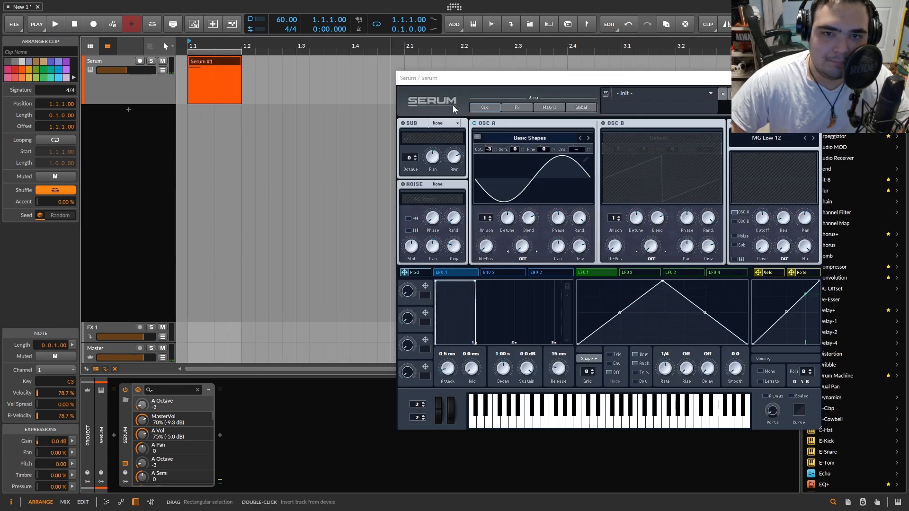
Try a short Env 1 shape with a 120 ms decay, and return its sustain to 0.0 dB
left_click_drag(450, 78, 300, 38)
left_click_drag(325, 241, 289, 317)
left_click(314, 232)
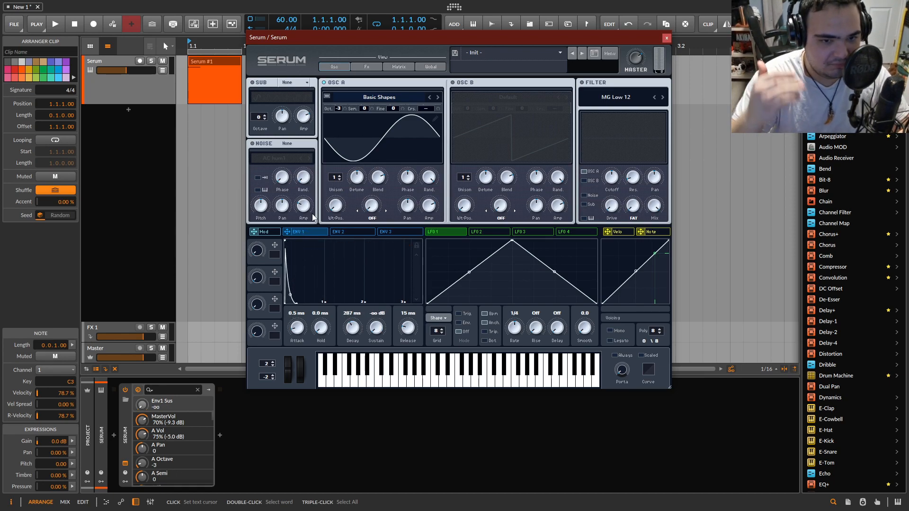
left_click_drag(353, 327, 349, 339)
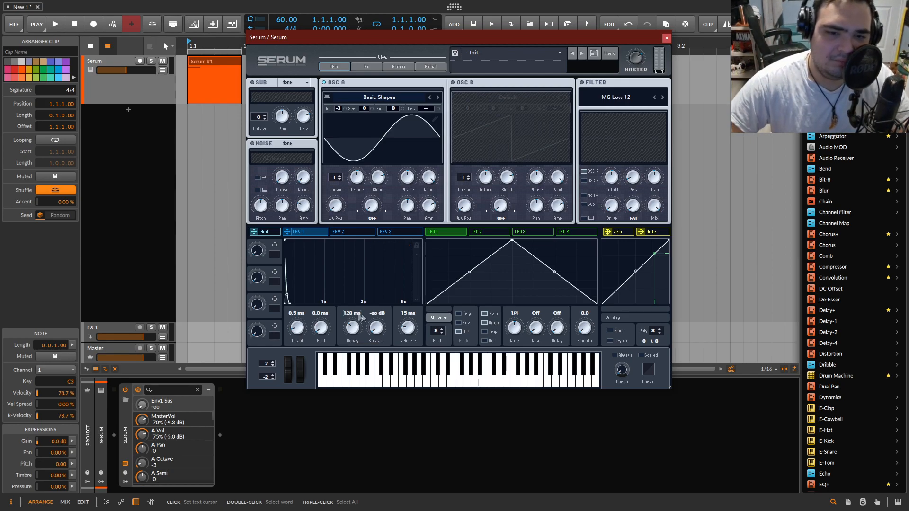
left_click_drag(378, 330, 417, 152)
Shape Env 2 with 0.0 ms attack, 242 ms decay and 0% sustain, and route it to oscillator A's pitch
left_click(341, 232)
left_click_drag(324, 244, 291, 323)
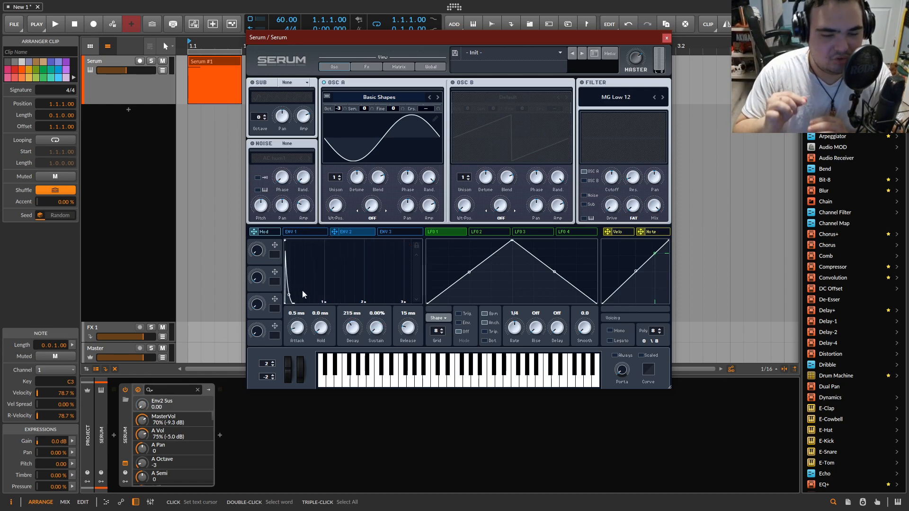
left_click_drag(297, 328, 297, 341)
left_click_drag(354, 232, 358, 112)
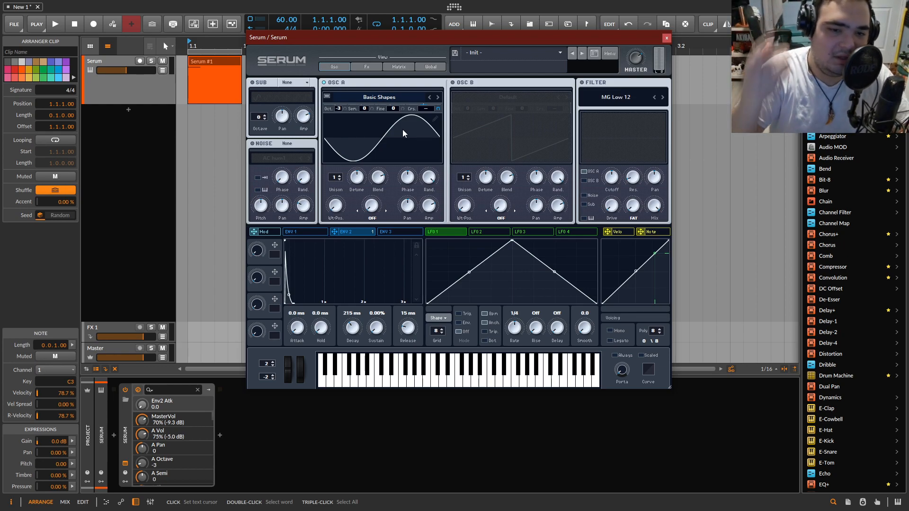
left_click_drag(354, 329, 355, 331)
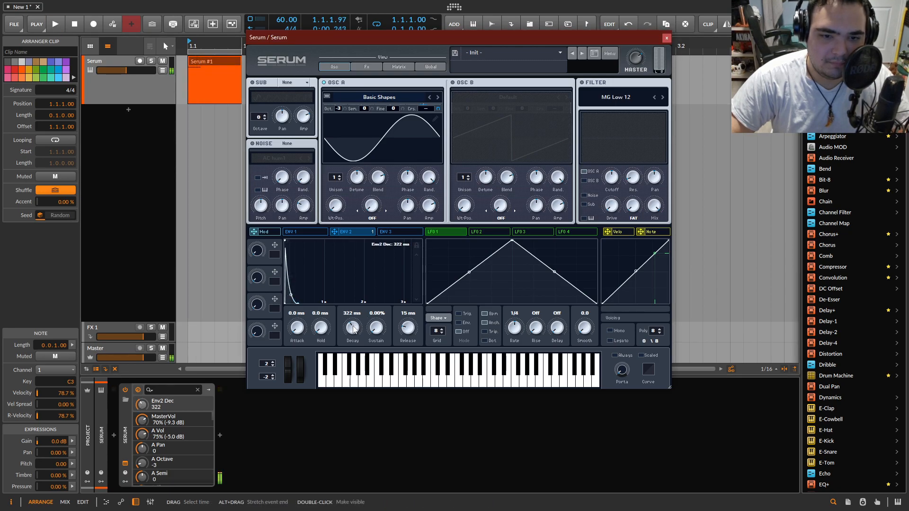
Enable mono voicing and shape Env 1 with 292 ms decay, -29.4 dB sustain and 231 ms release while auditioning the kick
left_click(315, 232)
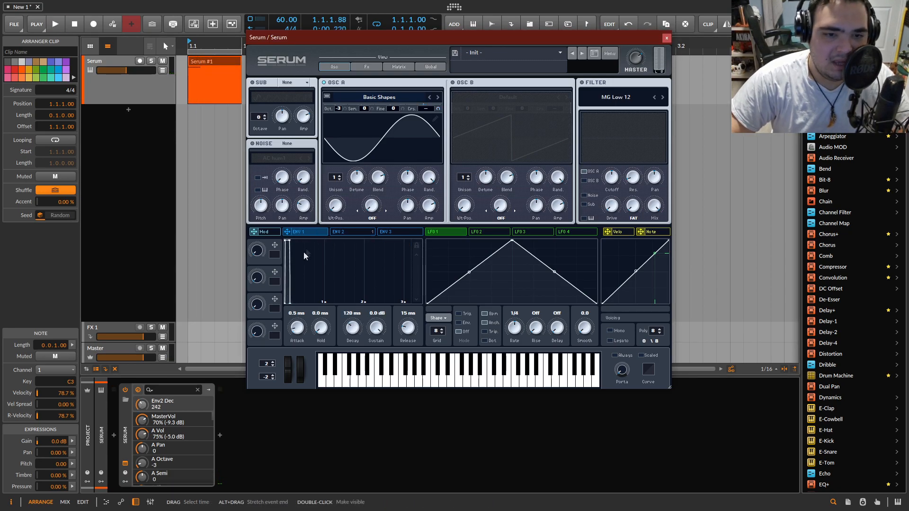
left_click_drag(291, 241, 353, 344)
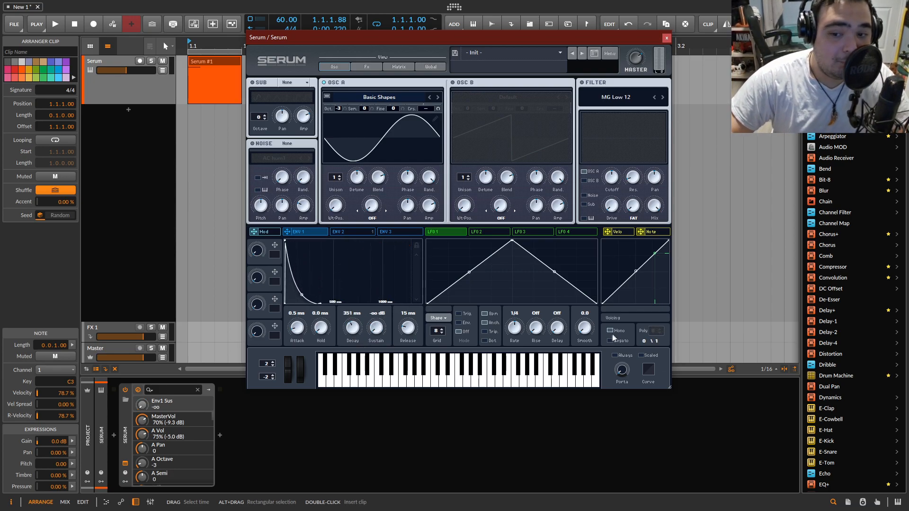
left_click_drag(378, 331, 410, 322)
key("space")
key("space")
key("space")
left_click_drag(318, 295, 310, 292)
key("space")
key("space")
key("space")
key("space")
Audition the kick, enable the Distortion effect with the Tube type, and modulate its drive with Env 2
left_click(345, 233)
key("space")
key("space")
key("space")
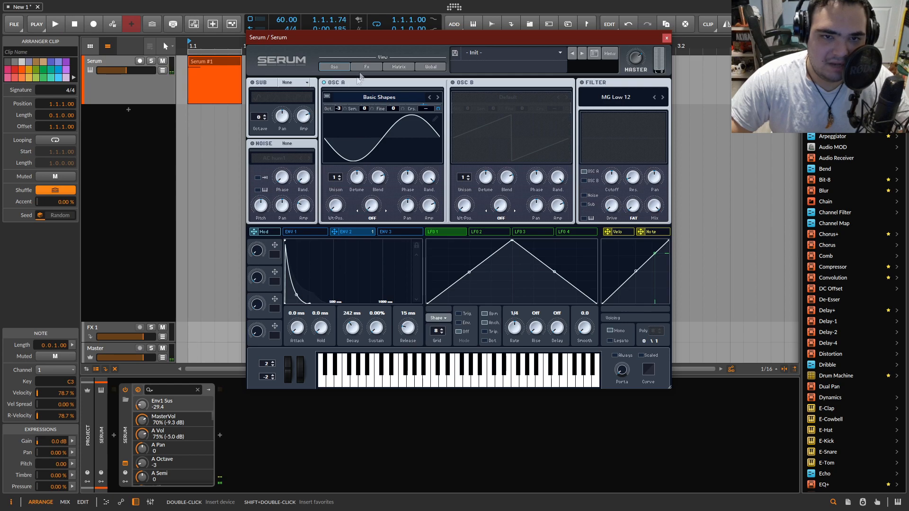
left_click(366, 66)
left_click(257, 143)
left_click(404, 94)
left_click(411, 107)
left_click_drag(556, 100, 557, 119)
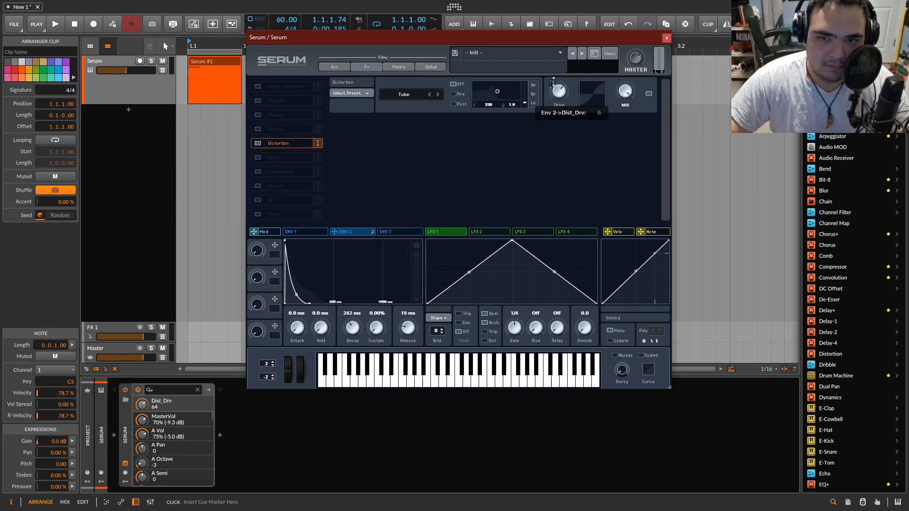
Set the distortion's mix to 66 while auditioning the kick
key("space")
left_click_drag(625, 92, 627, 100)
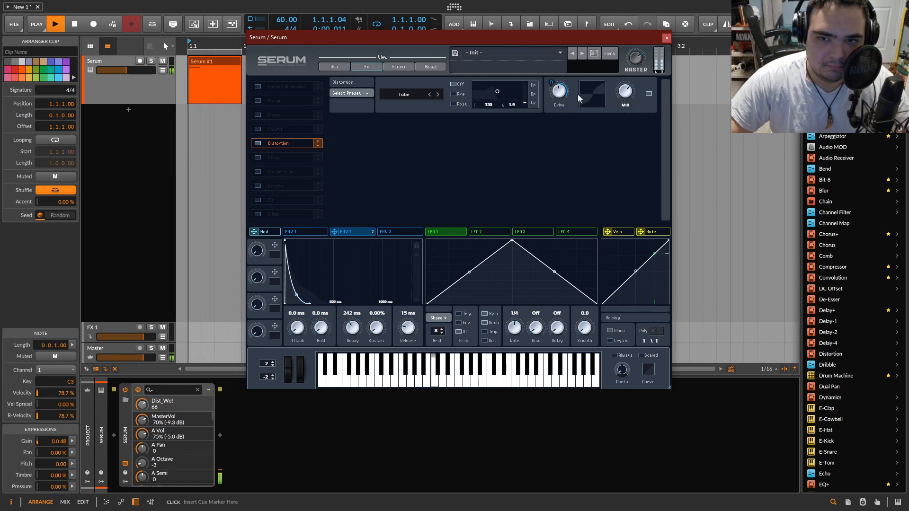
key("space")
Return to the oscillators, raise oscillator A to octave -1, and lower Env 1's sustain to -35.1 dB
left_click(338, 67)
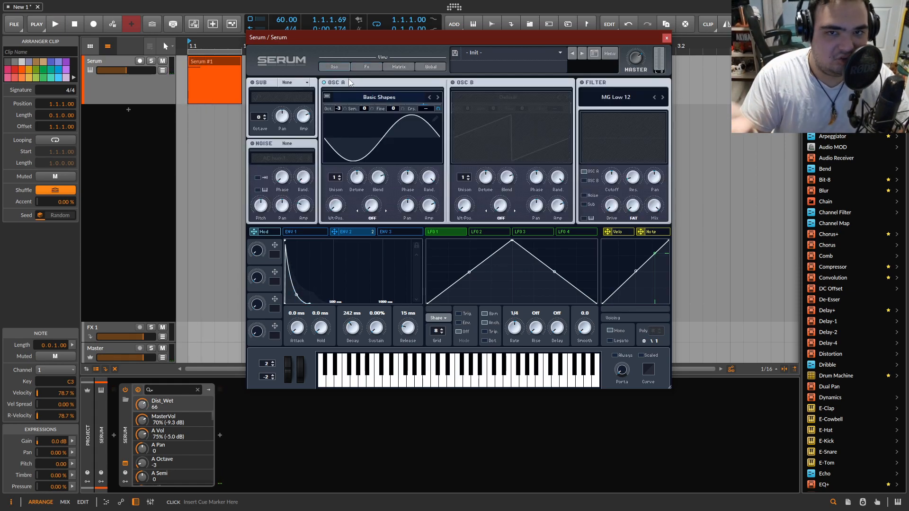
left_click(321, 233)
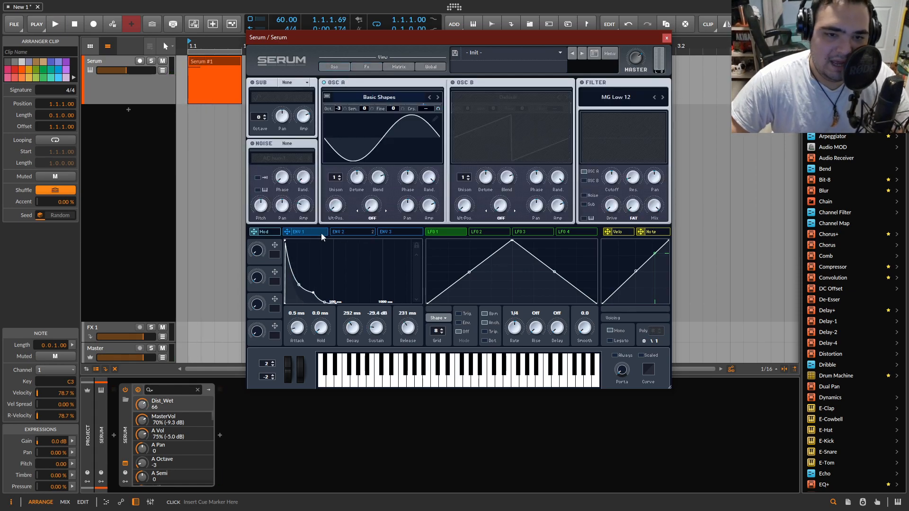
left_click(346, 232)
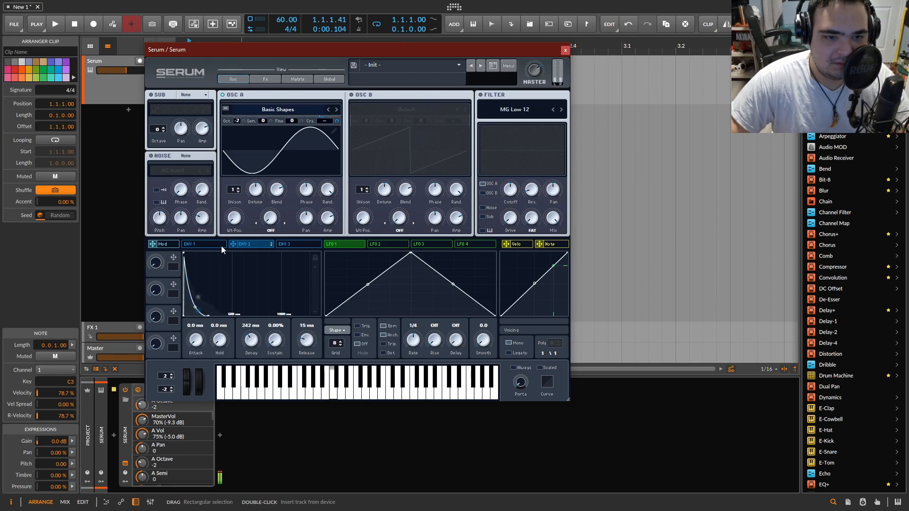
left_click(209, 244)
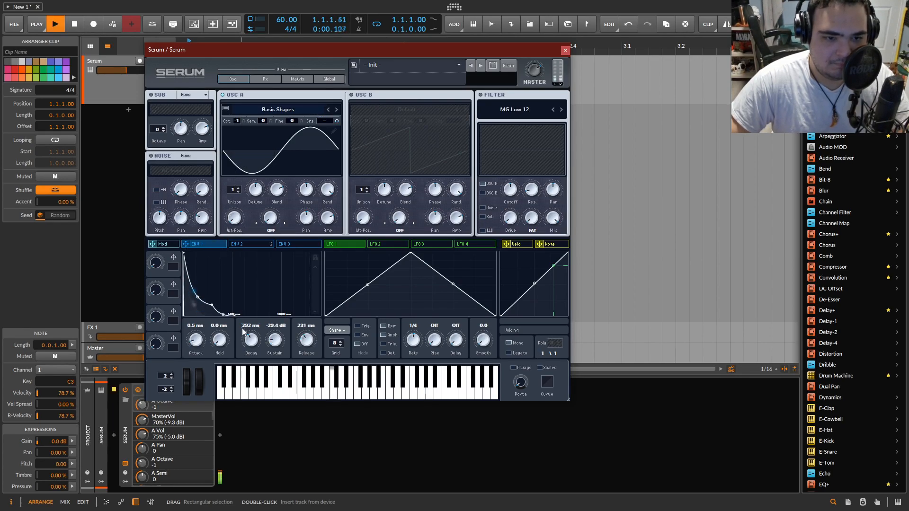
left_click_drag(211, 308, 207, 311)
key("space")
key("space")
key("space")
Shorten Env 1's decay to 144 ms, audition the kick, and reposition the synth window
left_click(243, 245)
key("space")
key("space")
left_click(205, 245)
left_click_drag(243, 326, 245, 329)
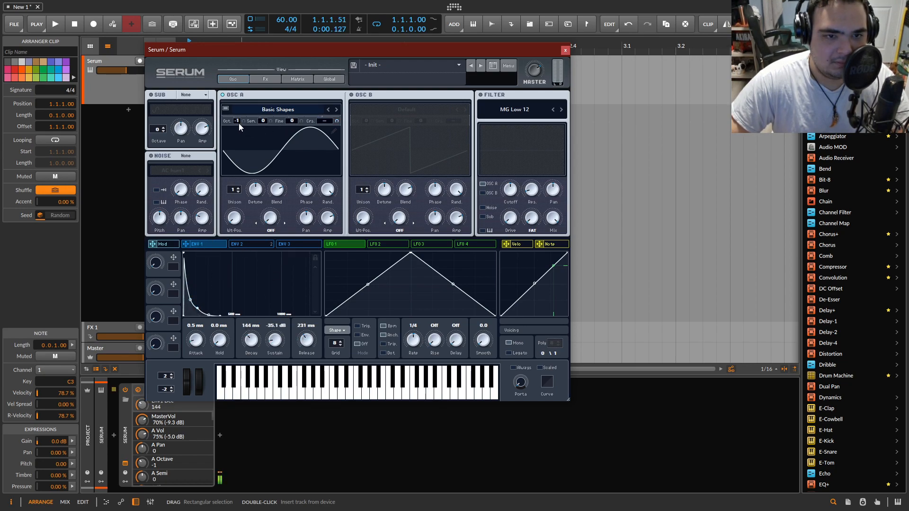
key("space")
key("space")
left_click_drag(309, 51, 556, 76)
left_click_drag(418, 72, 221, 51)
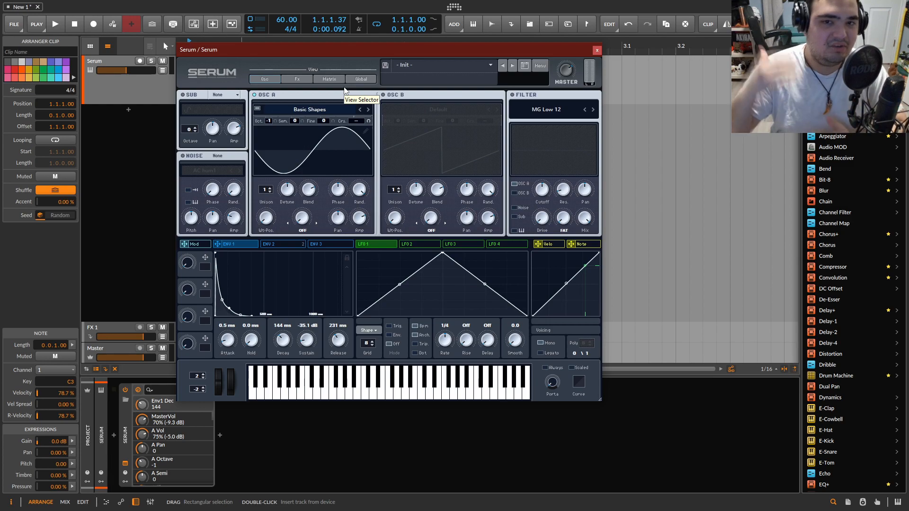
Tune oscillator A to octave 0, semi -3 and fine -38, and set Env 1 to 126 ms decay and -37.2 dB sustain
key("space")
key("space")
key("space")
key("space")
key("space")
left_click_drag(269, 124, 292, 131)
key("space")
key("space")
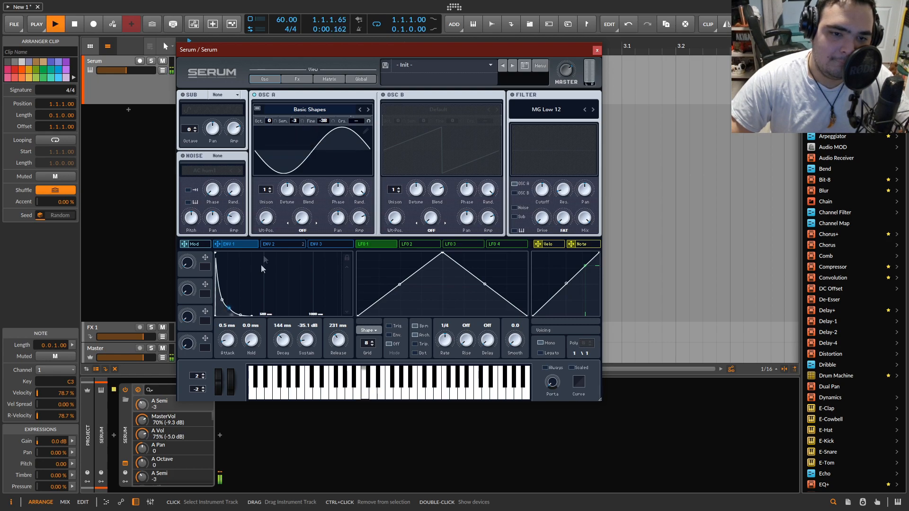
left_click_drag(227, 306, 226, 309)
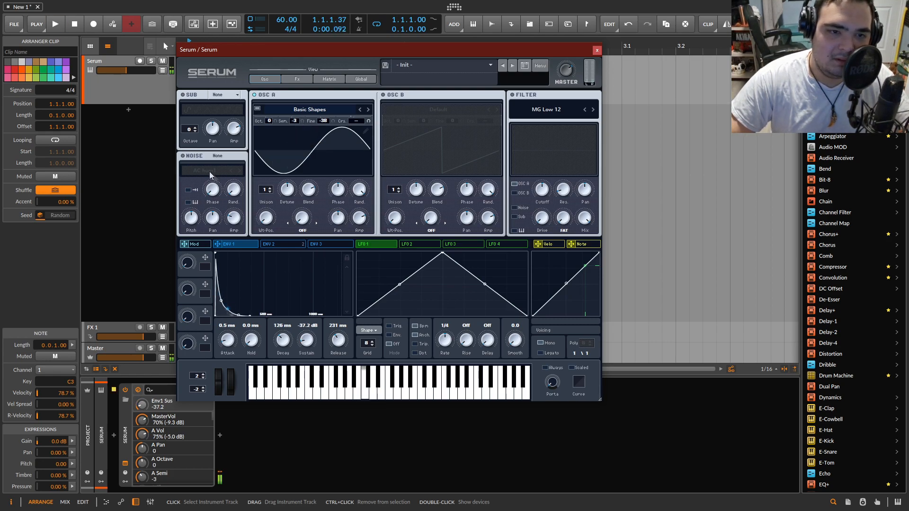
Try modulating the noise oscillator's level with Env 2, and reset the synth to the Init preset
left_click(191, 160)
left_click_drag(274, 245, 234, 217)
left_click(539, 67)
left_click(567, 127)
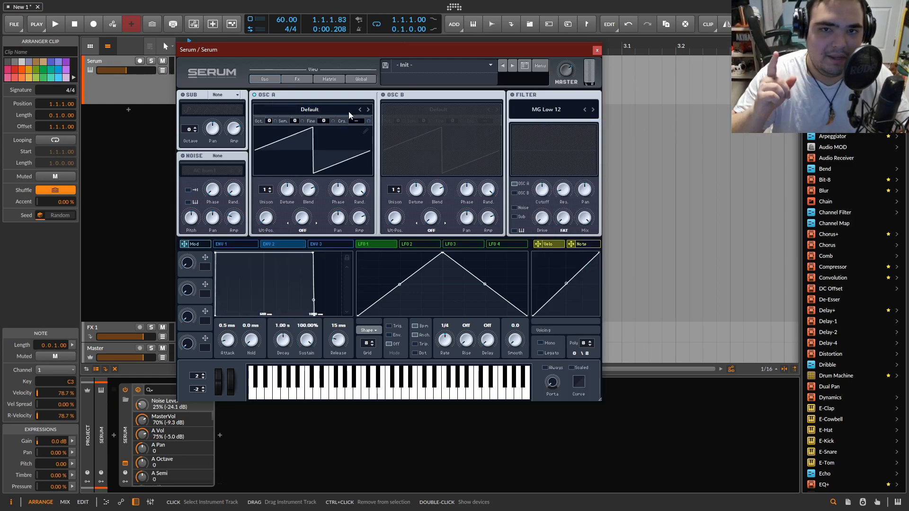
Turn off oscillator A, enable the noise oscillator, and load the Air Can 1 sample from Organics
left_click(255, 94)
left_click(183, 156)
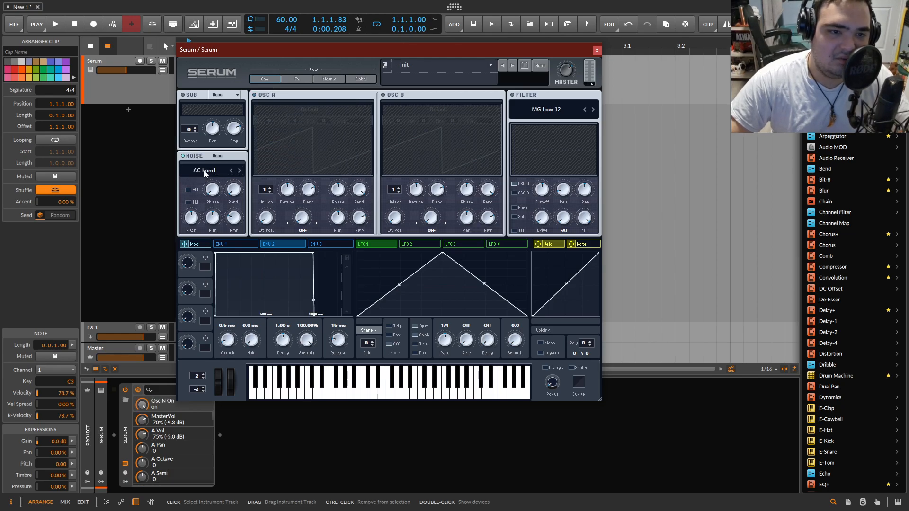
left_click(211, 171)
mouse_move(213, 185)
mouse_move(219, 216)
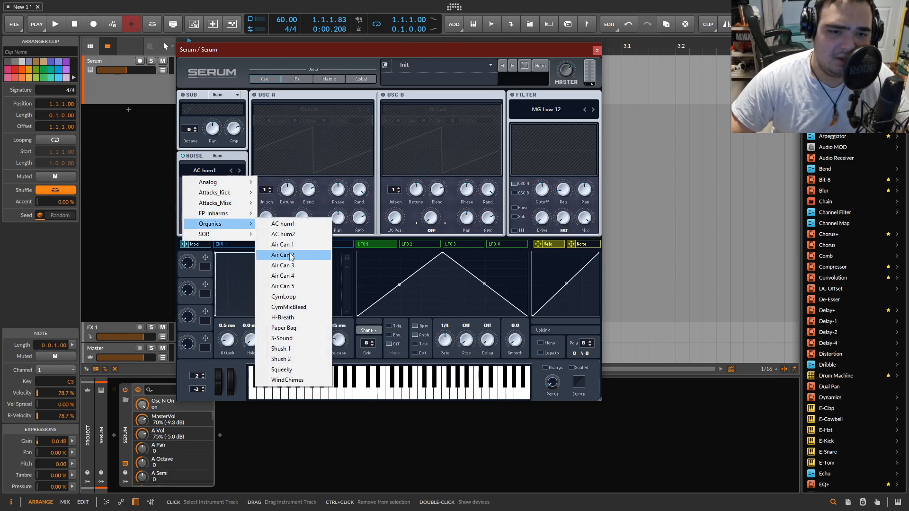
left_click(283, 245)
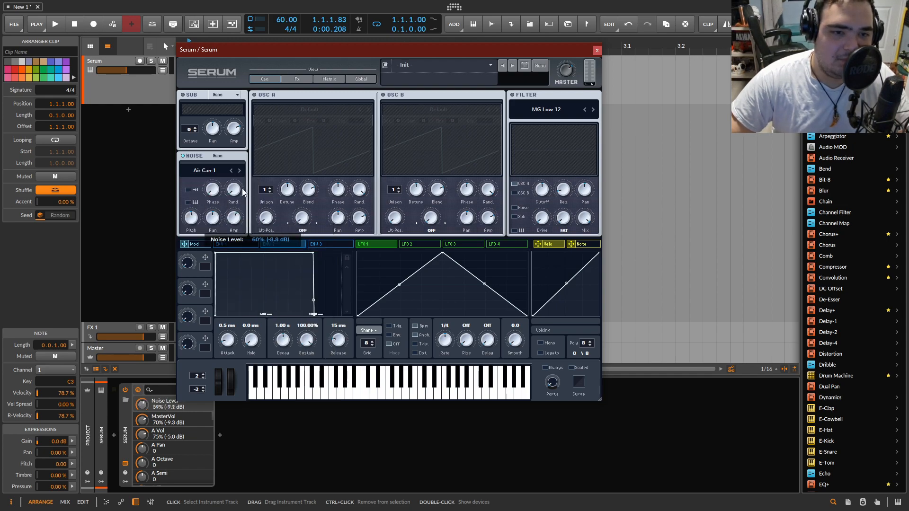
Enable mono voicing and shape Env 1 with about 97 ms decay, -39.5 dB sustain and 123 ms release
left_click(235, 244)
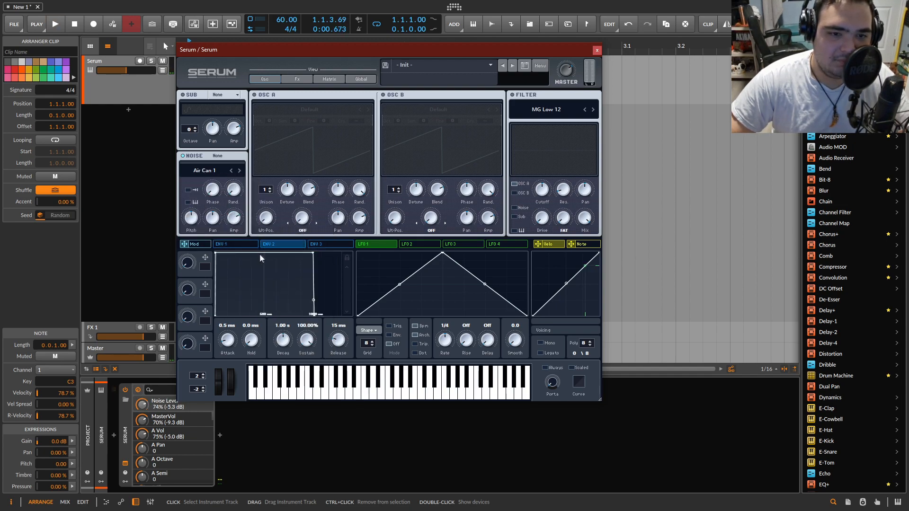
left_click_drag(313, 253, 197, 323)
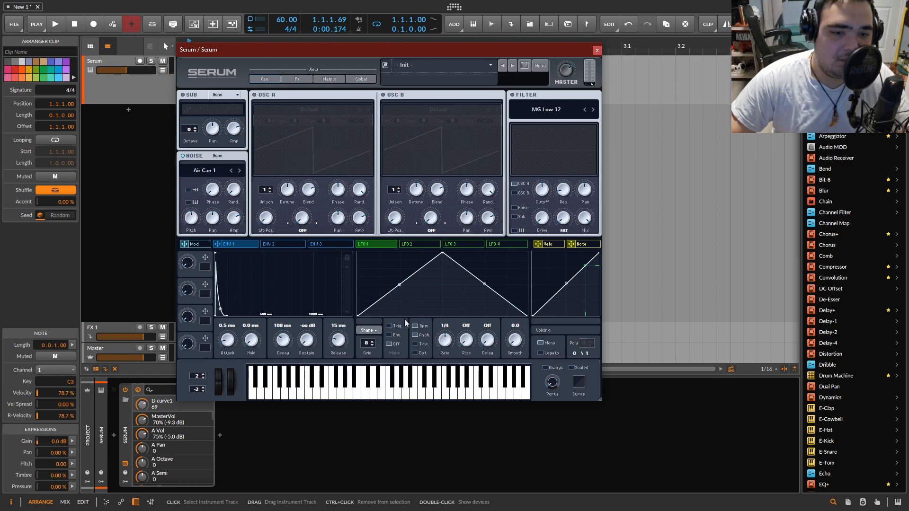
left_click_drag(307, 339, 316, 328)
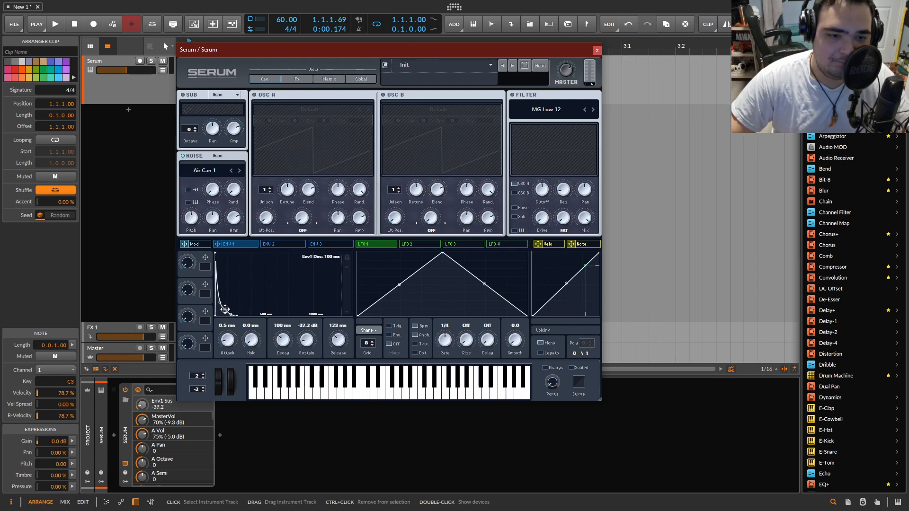
key("space")
Lower the noise level to 15% with Env 1 modulating it, and lengthen Env 1's decay to 400 ms
left_click_drag(234, 216, 245, 217)
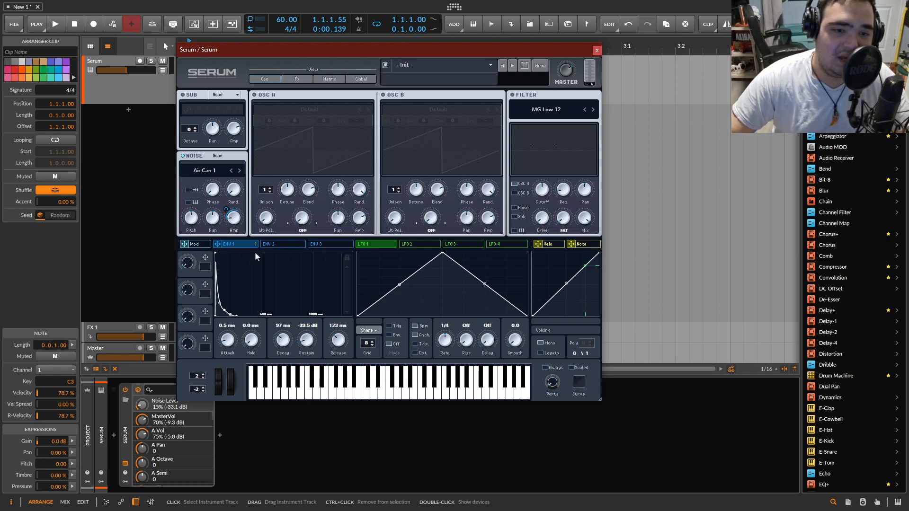
left_click_drag(285, 340, 304, 318)
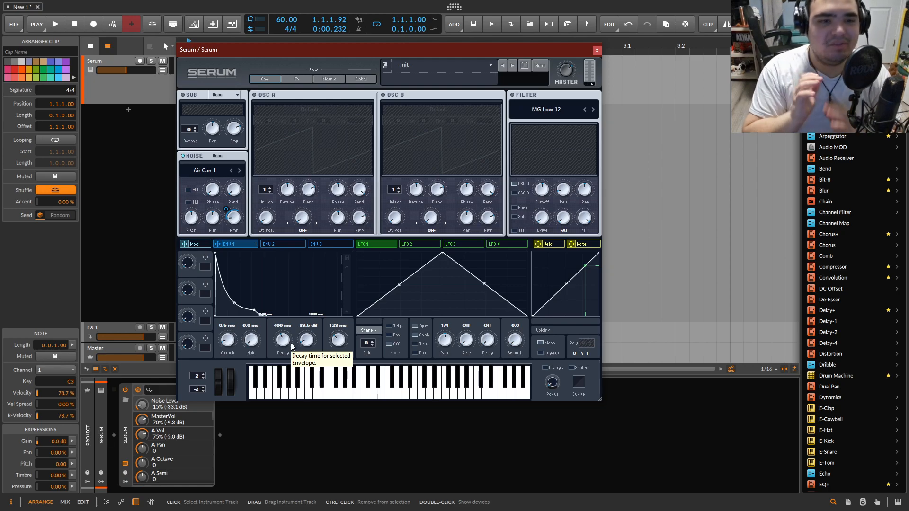
Reset the synth to the Init preset and load the Basic Shapes wavetable into oscillator A
left_click(545, 65)
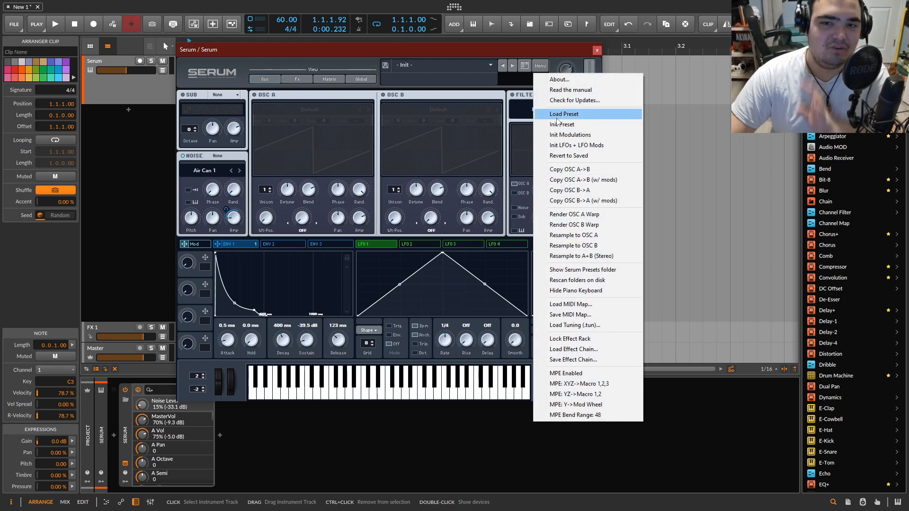
left_click(562, 125)
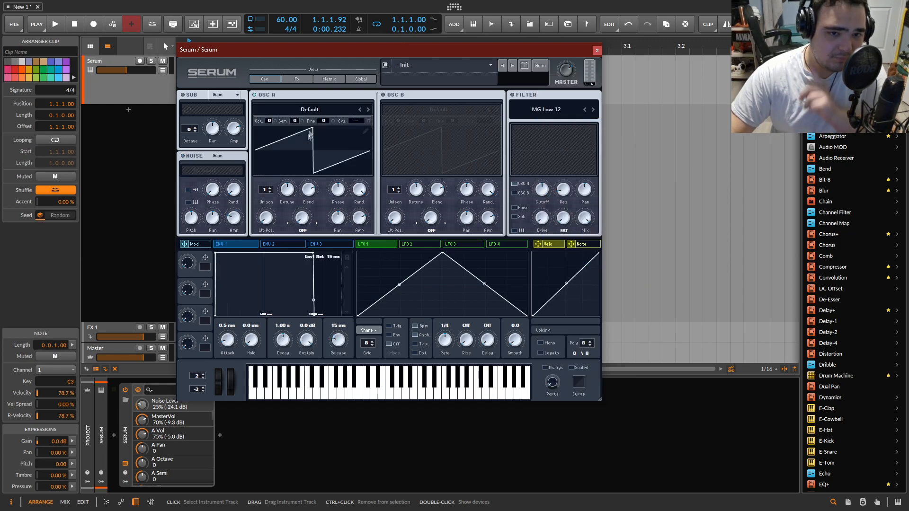
left_click(309, 109)
mouse_move(284, 121)
left_click(349, 164)
Shape Env 1 with about 121 ms decay, -25.3 dB sustain and 193 ms release
left_click_drag(309, 256, 192, 348)
left_click_drag(311, 338, 338, 317)
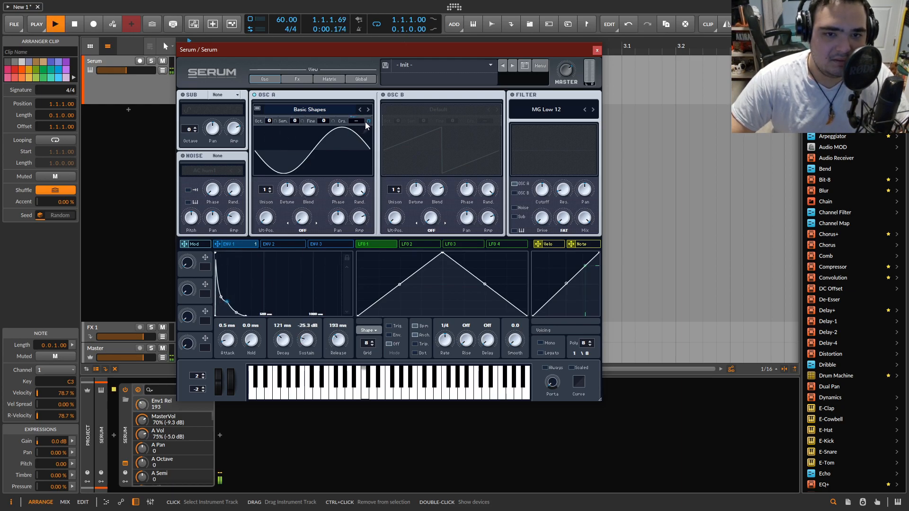
left_click_drag(283, 53, 334, 48)
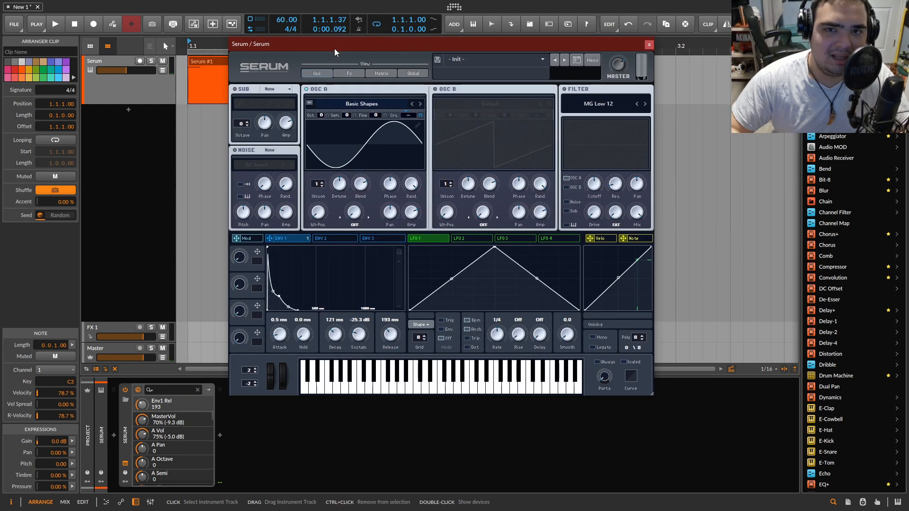
Try oscillator A at octaves -2, -3 and -1, play the sound, and return the octave to 0
left_click_drag(318, 115, 316, 145)
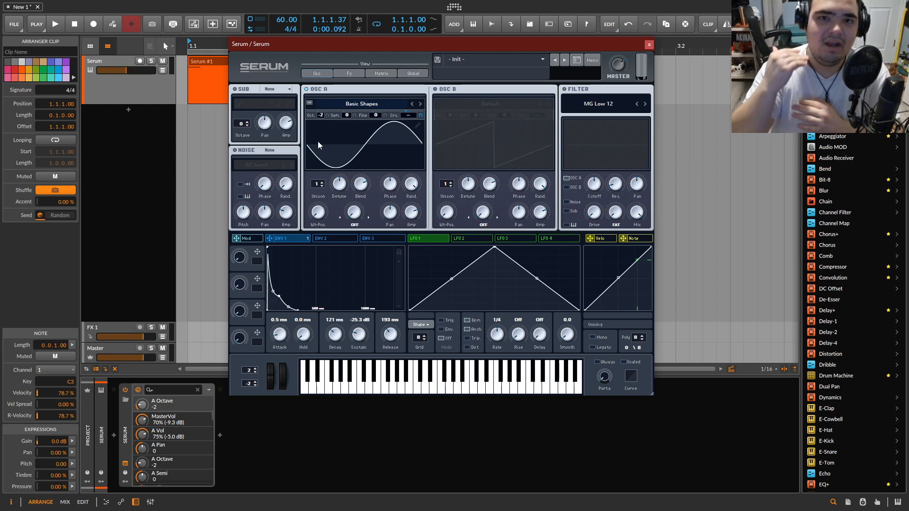
left_click_drag(321, 115, 316, 145)
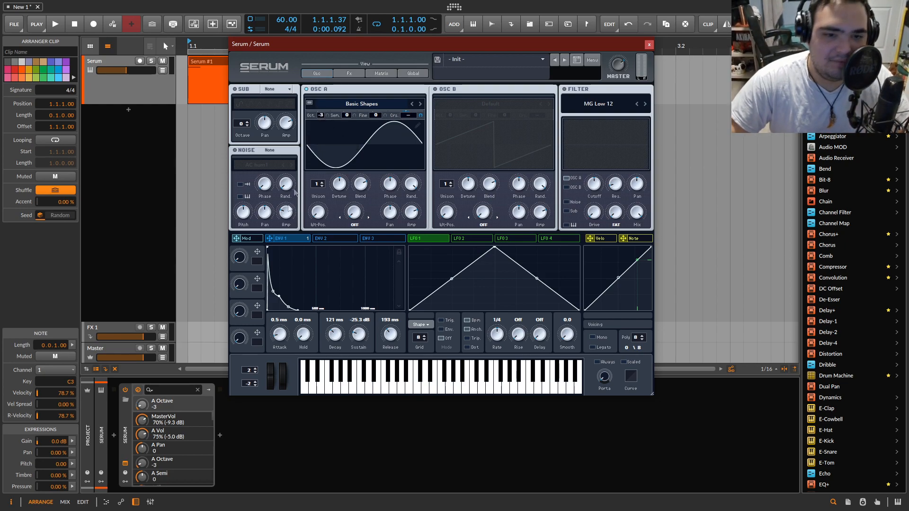
left_click_drag(321, 115, 325, 112)
key("space")
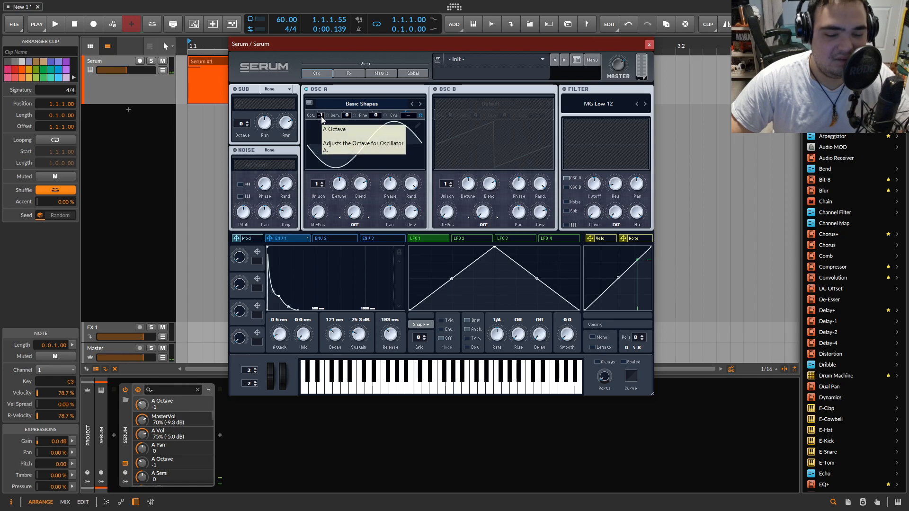
left_click_drag(322, 118, 328, 108)
key("space")
key("space")
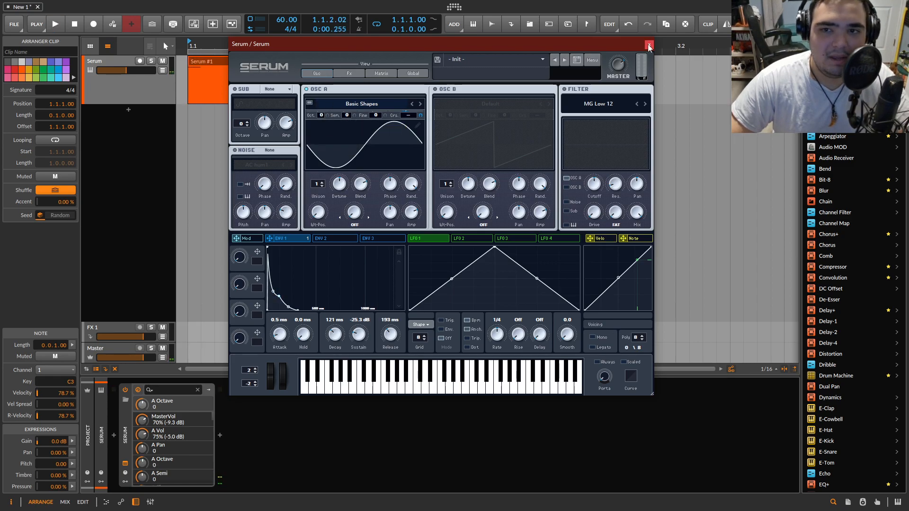
Close the synth window and replace the clip's note with a descending run of 1/64 notes: D#3, D3, C#3 and C3
left_click(649, 44)
double_click(200, 62)
left_click(291, 398)
double_click(324, 429)
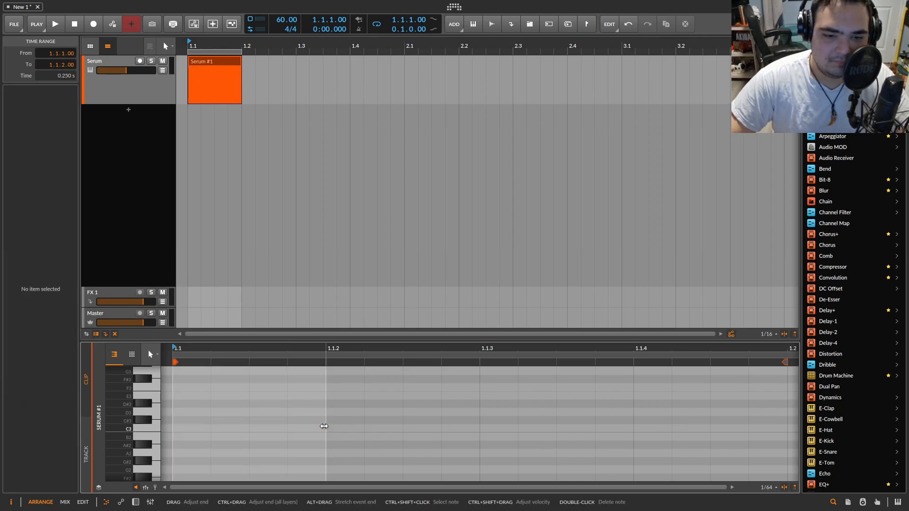
double_click(178, 405)
left_click(302, 393)
left_click_drag(323, 406, 203, 408)
double_click(223, 412)
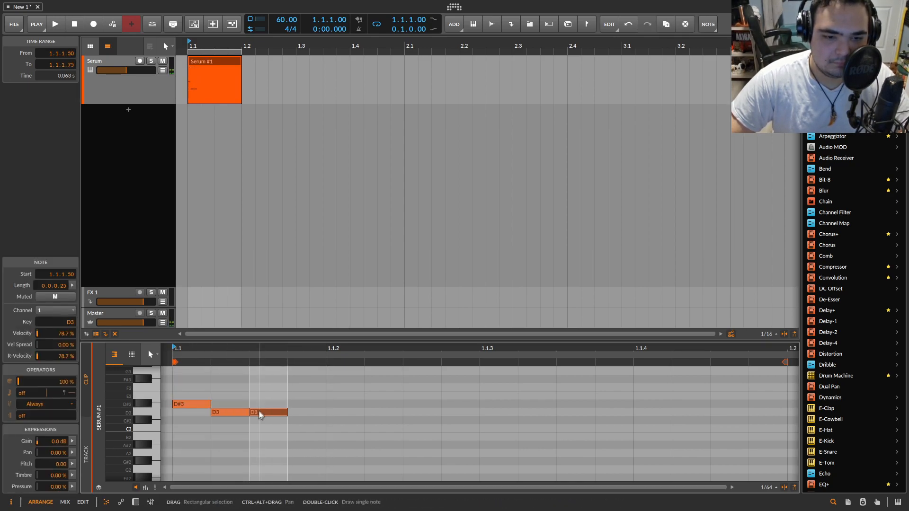
double_click(260, 421)
double_click(298, 428)
Stretch the four notes to 1/16 each so they fill the one-beat clip, and play them back
key("space")
key("space")
left_click_drag(357, 458, 183, 392)
mouse_move(241, 61)
left_mouse_down()
mouse_move(202, 61)
mouse_move(242, 61)
left_mouse_up()
key("space")
key("space")
Set the project tempo to 122 BPM and play the descending notes
left_click_drag(281, 23, 280, 1)
key("space")
key("space")
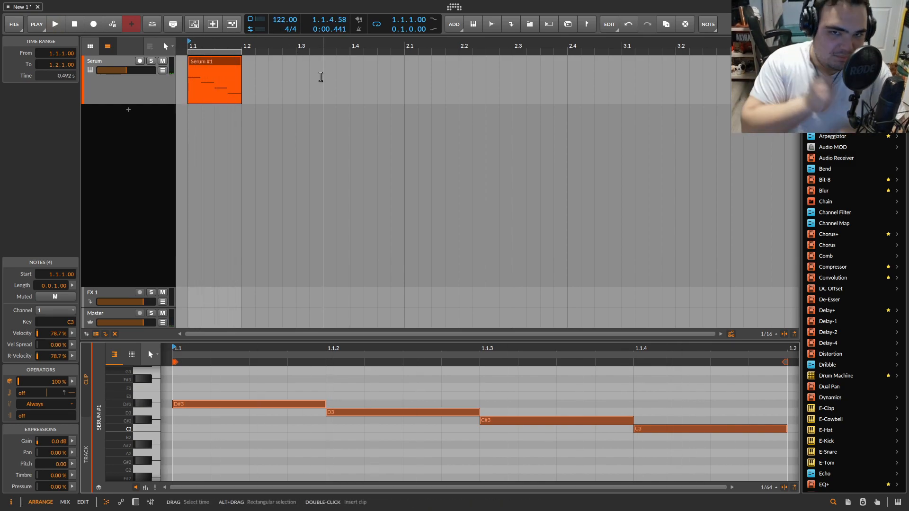
Play the clip once more and delete the Serum track
double_click(138, 94)
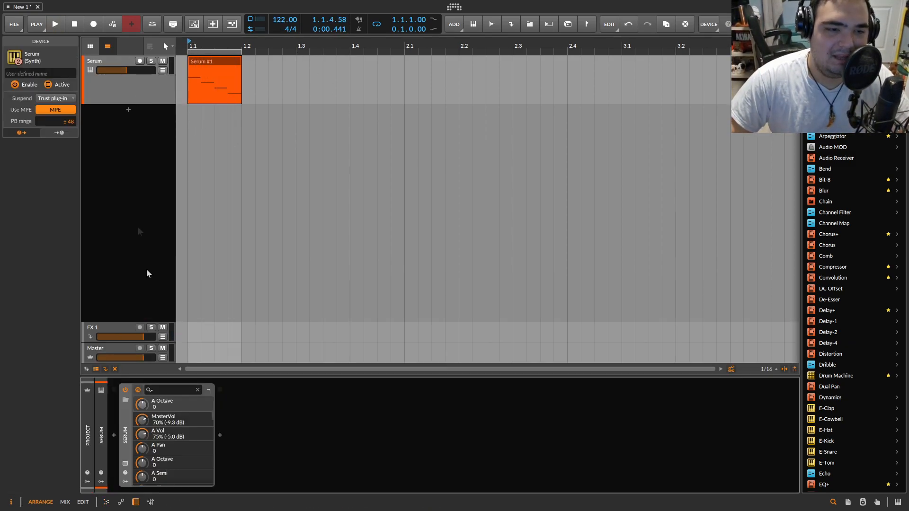
left_click(120, 80)
key("space")
key("space")
left_click(139, 61)
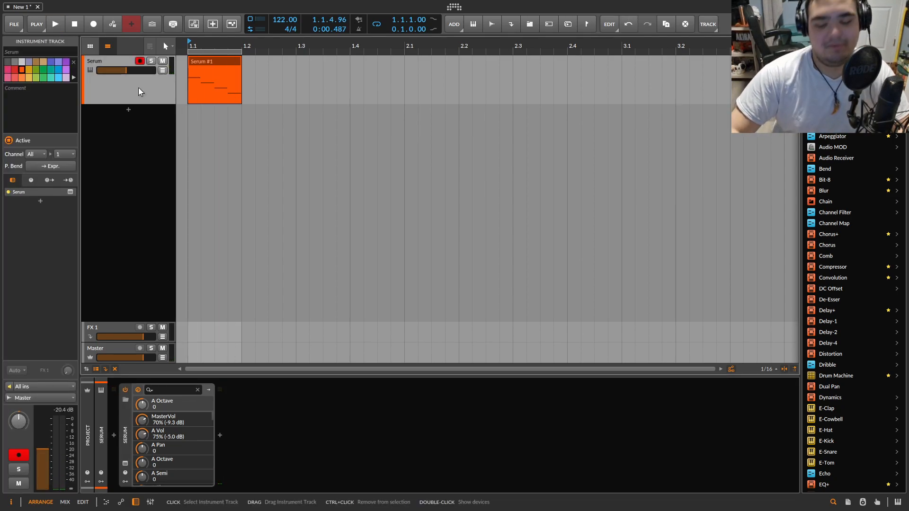
key("Delete")
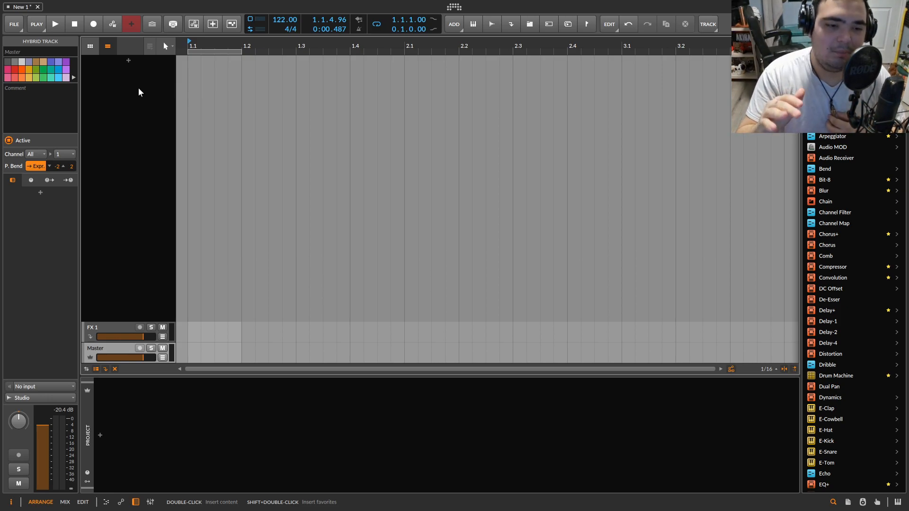
Find the Transient Control device by searching for "trans" and insert it into the Master track's device chain
left_click(101, 435)
type("tr")
key("BackSpace")
type("rans")
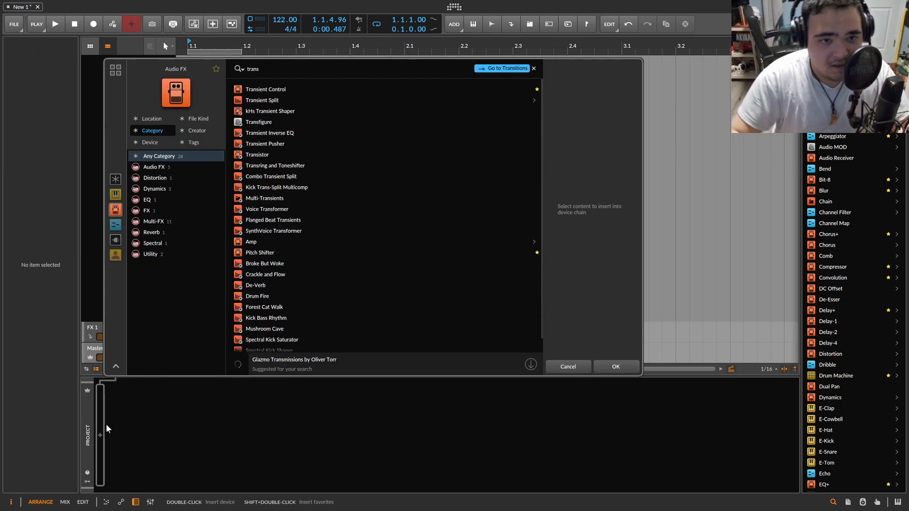
left_click(286, 91)
left_click(625, 363)
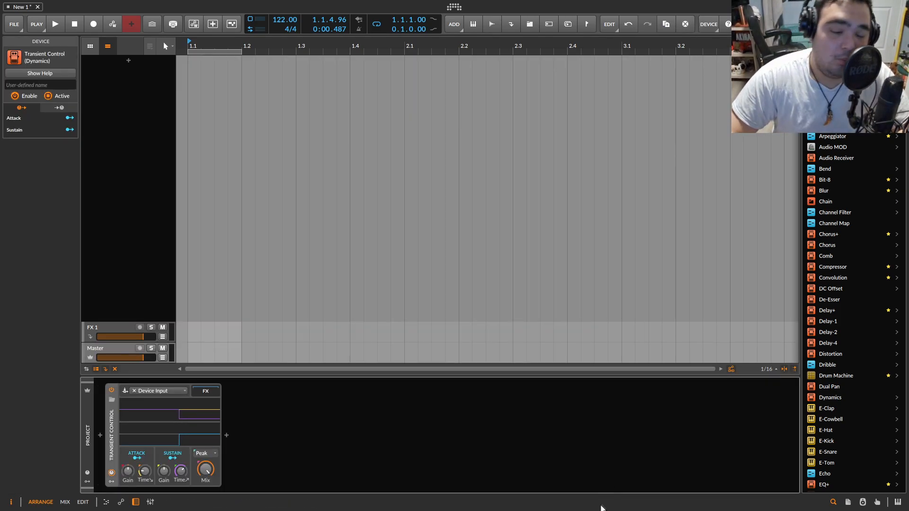